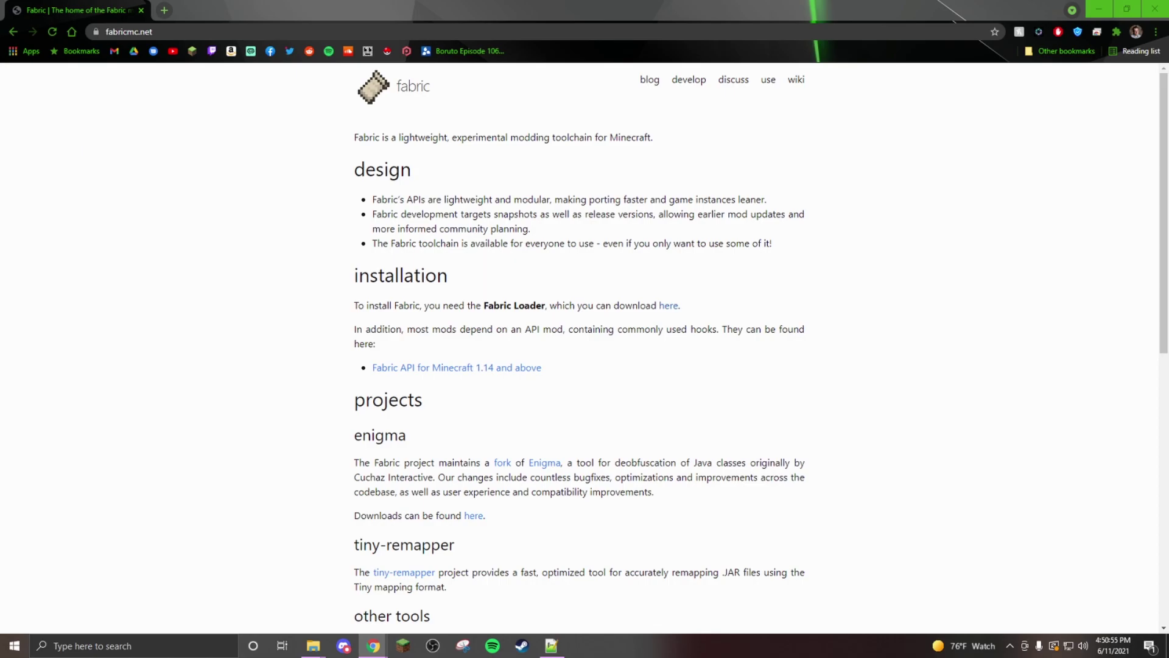
Step: Open the Fabric Loader download page from the installation section of the Fabric home page
click(171, 32)
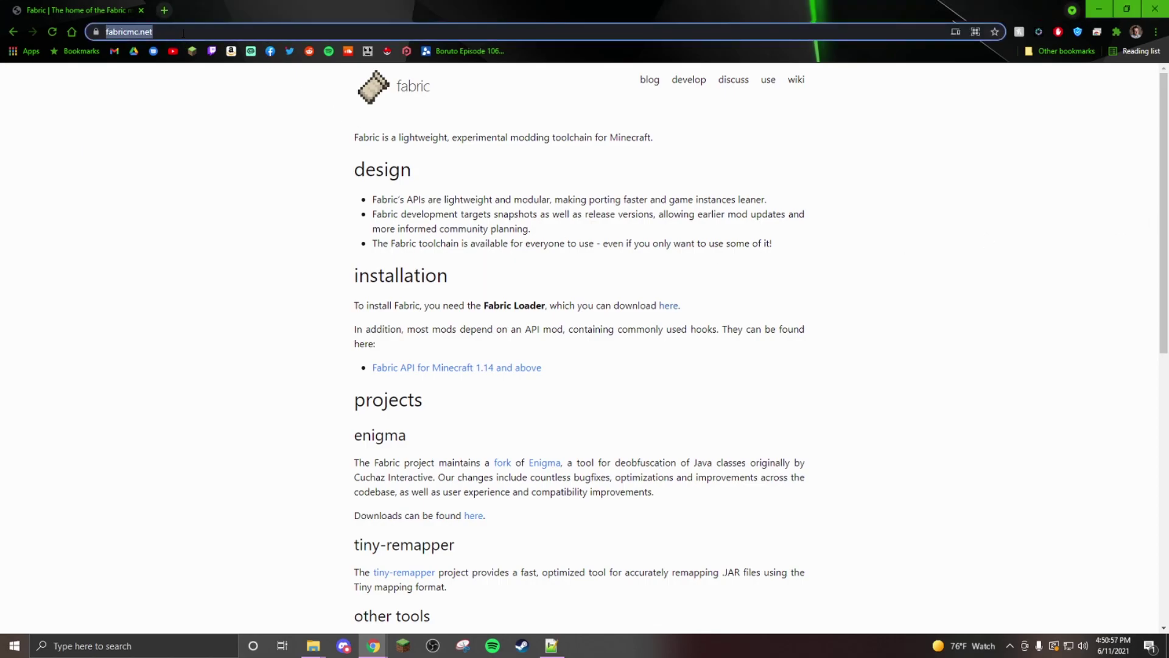
click(191, 134)
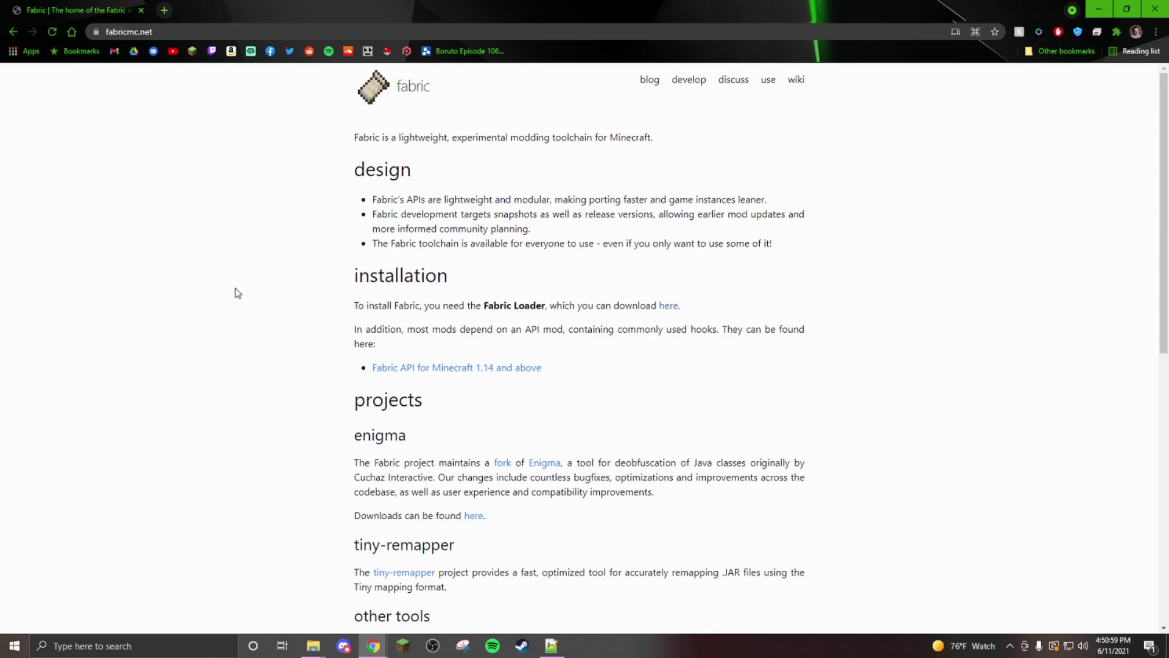
click(166, 32)
click(315, 304)
drag(397, 303, 594, 305)
click(670, 305)
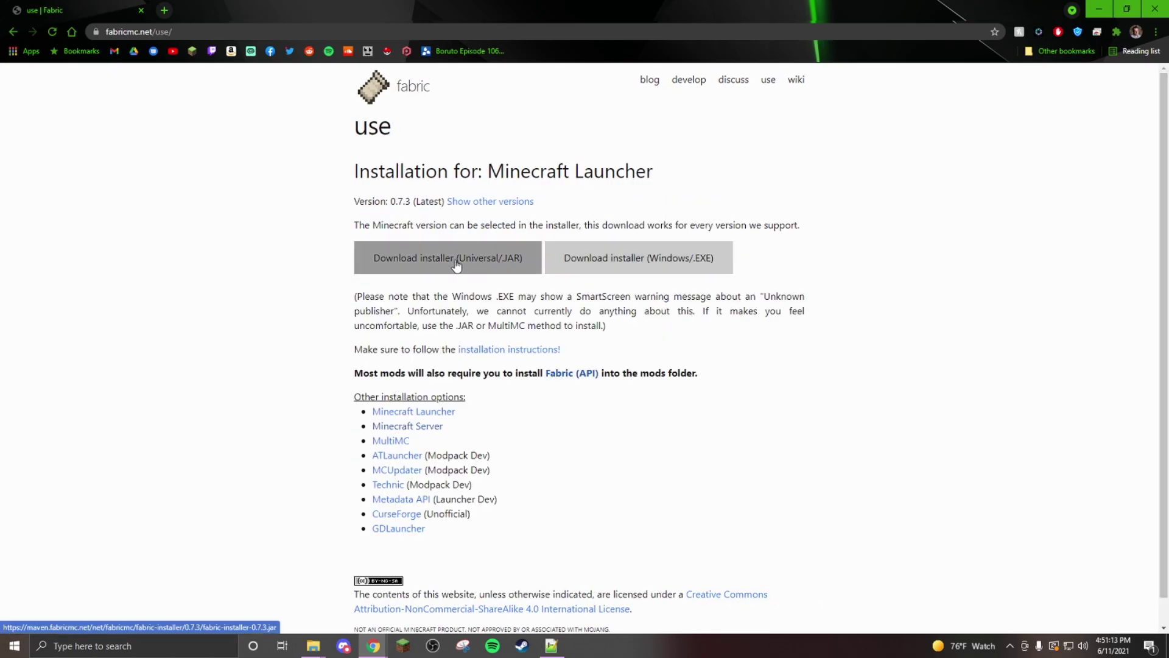
Step: Download the universal JAR installer and save it as fabric-installer-0.7.3.jar in the Downloads folder
click(419, 248)
click(420, 258)
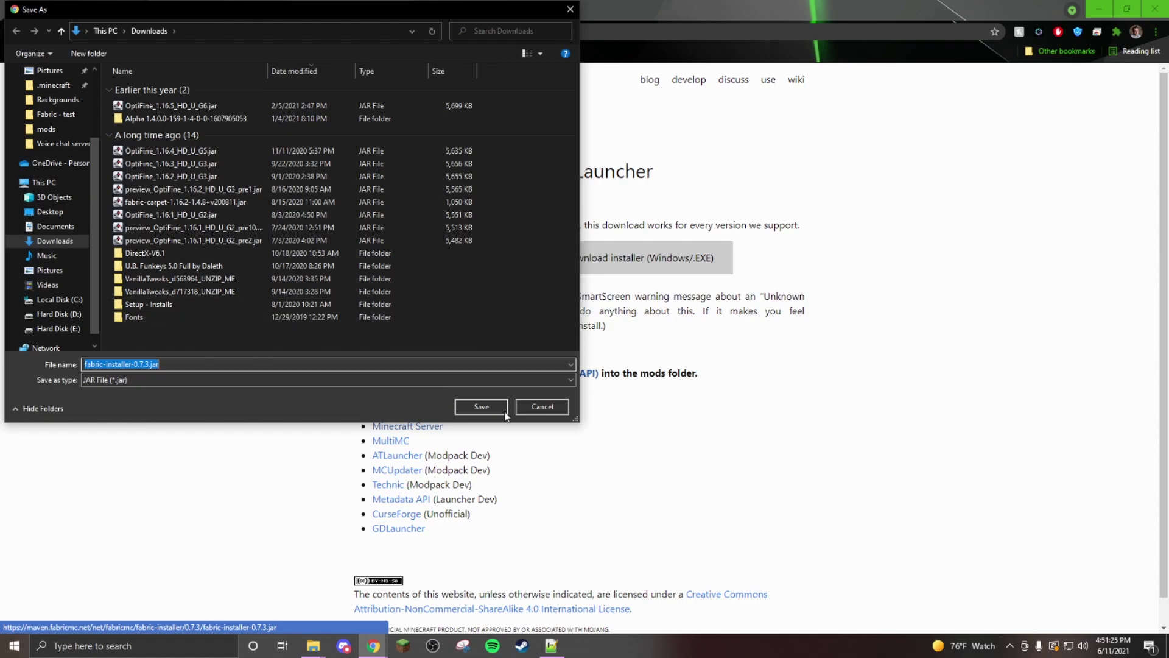
click(481, 407)
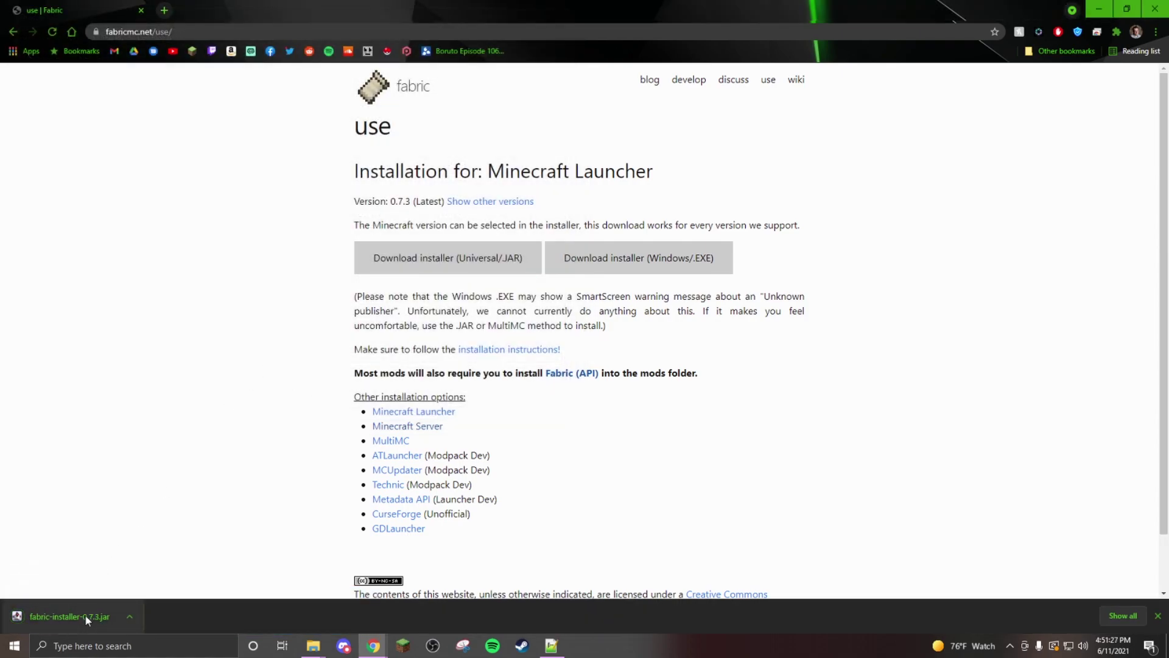
Step: Run the downloaded installer to install Fabric Loader 0.11.3 for the Minecraft 1.17 client, and close the installer
click(56, 615)
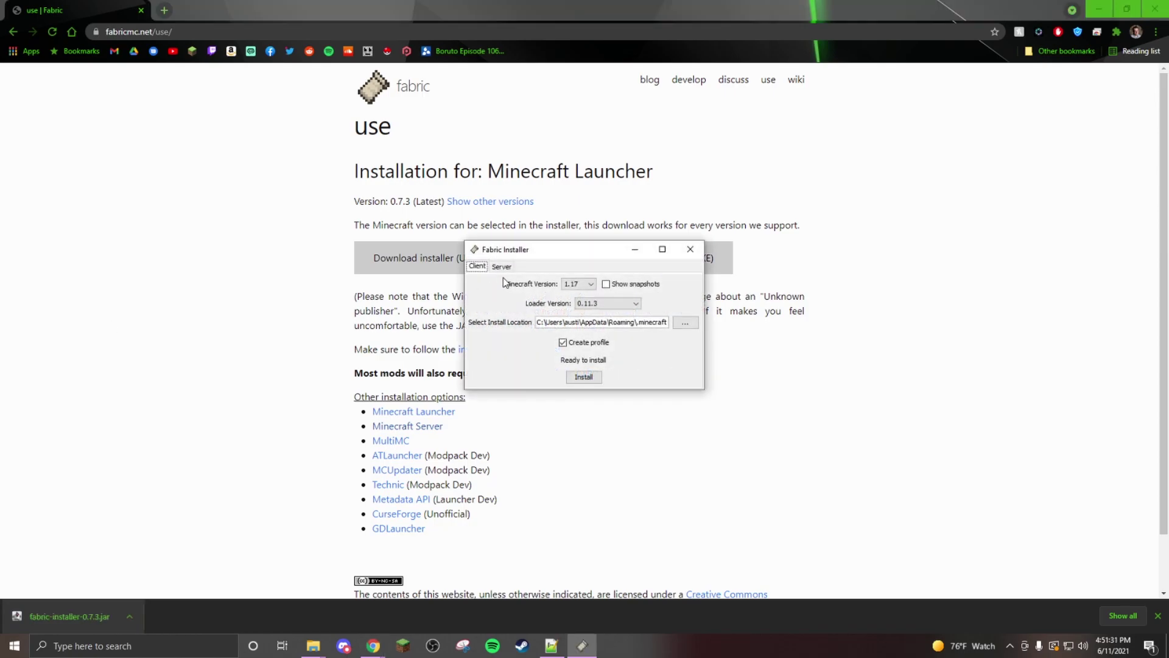
drag(559, 247, 607, 234)
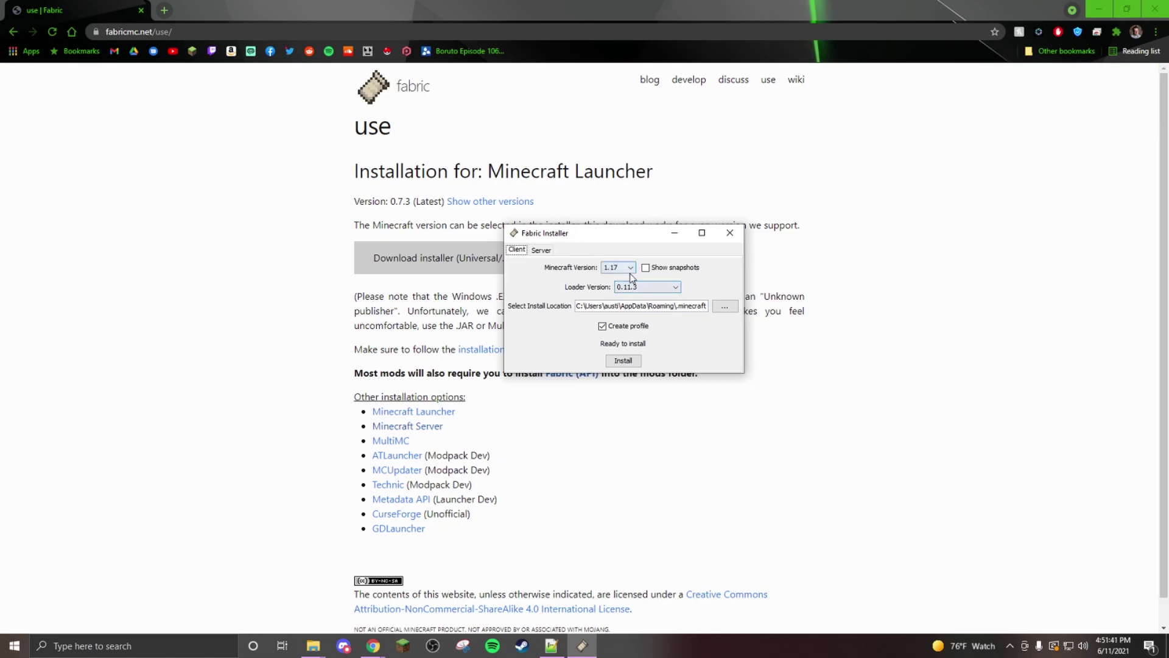
click(614, 268)
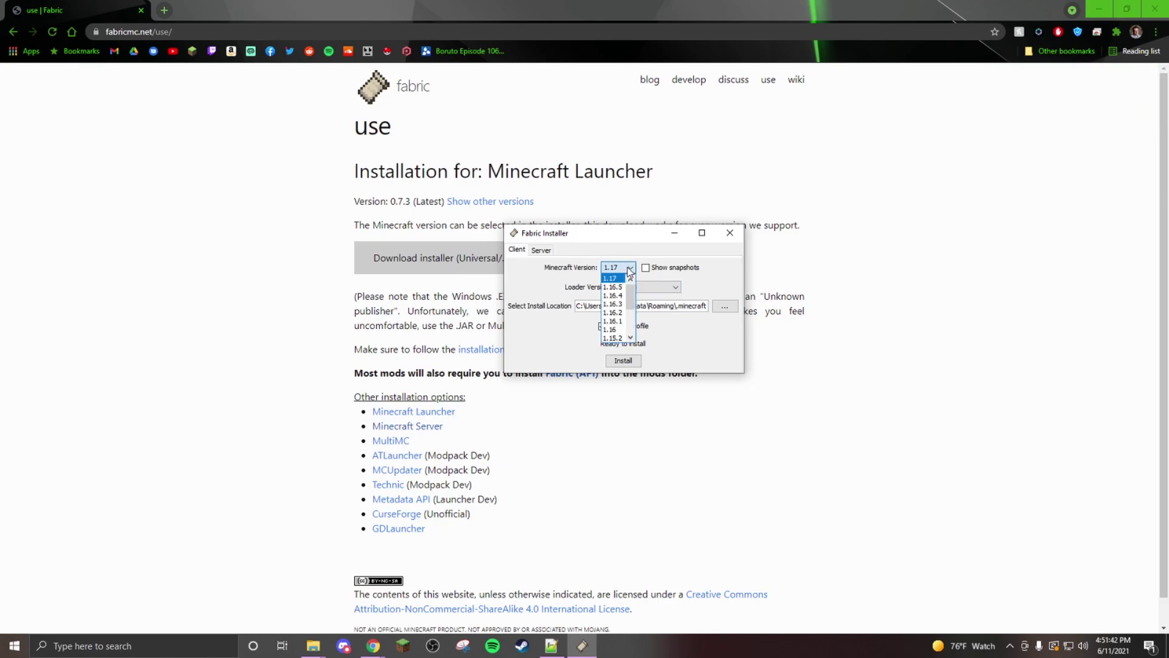
click(550, 295)
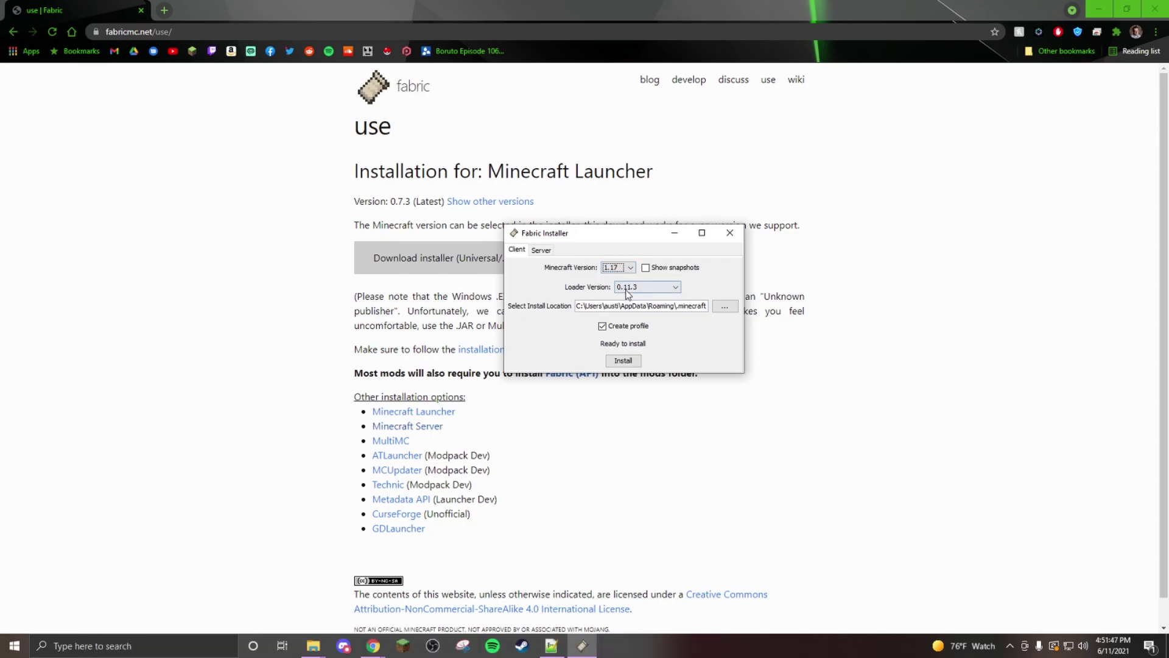
click(623, 361)
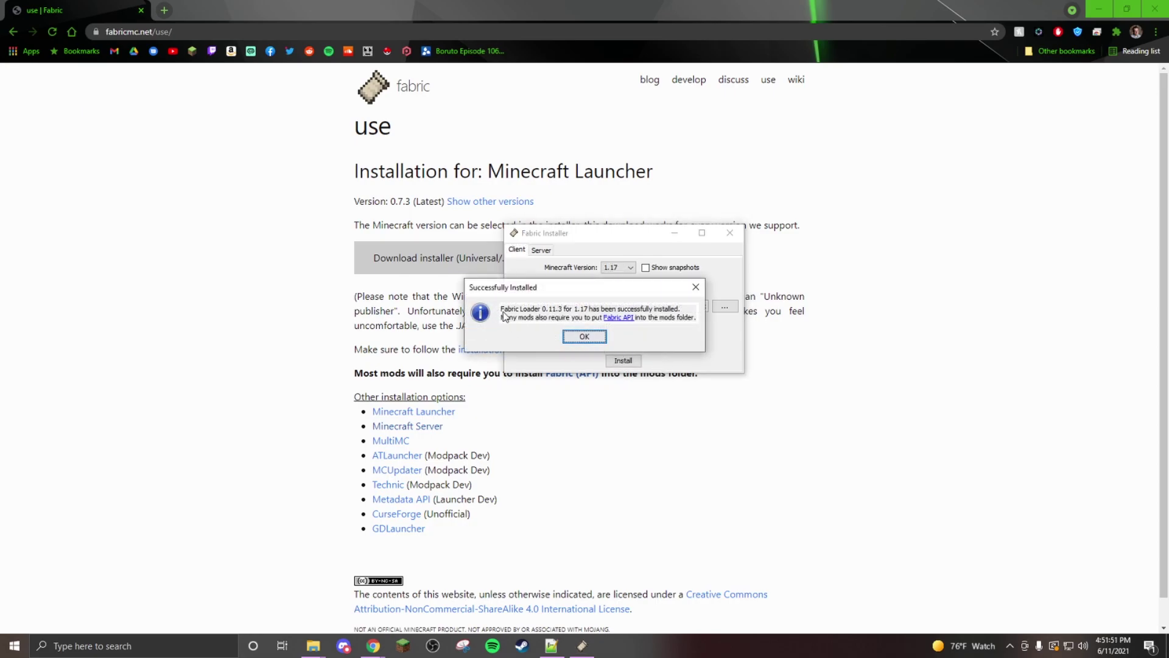
click(585, 336)
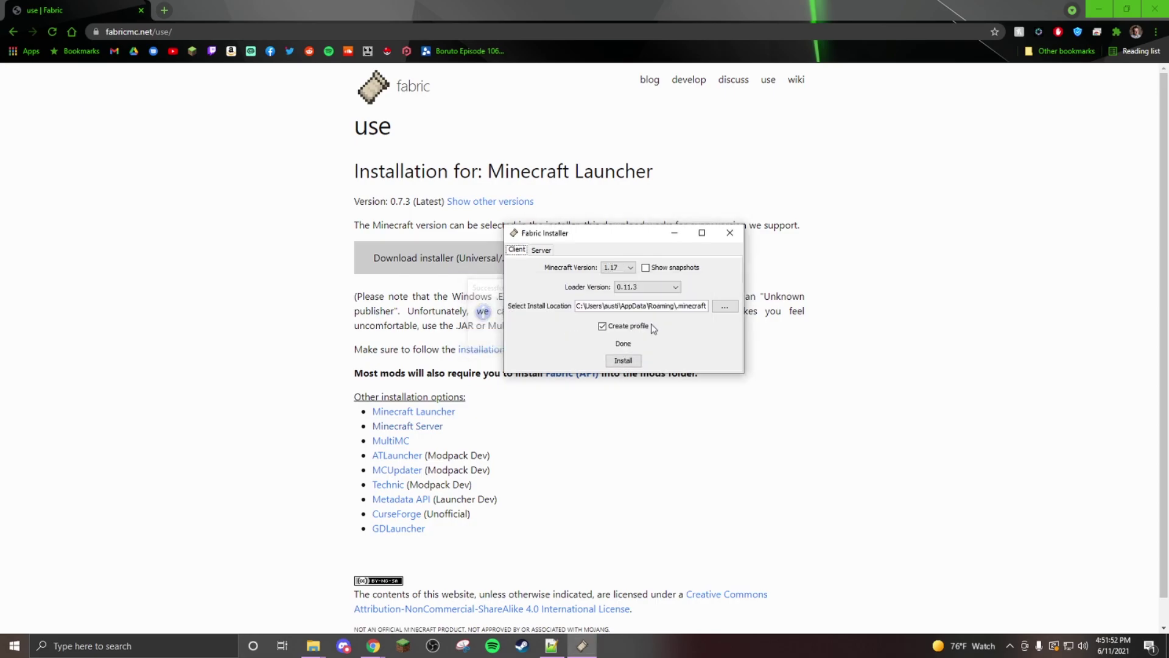
click(728, 243)
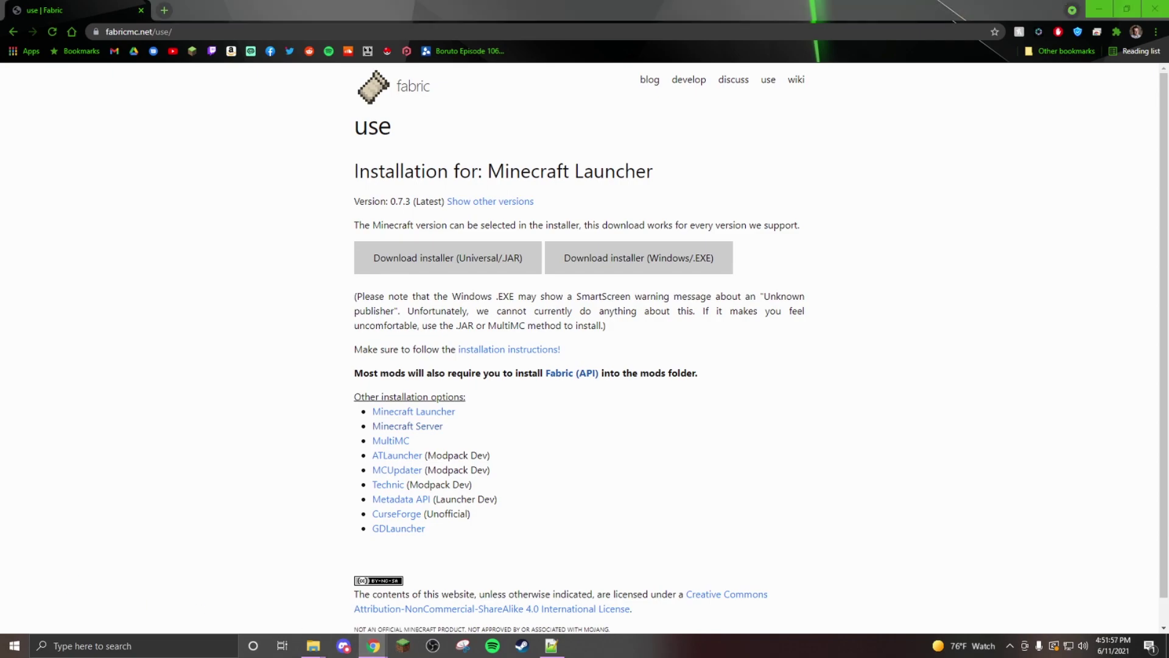
Step: Switch to the Minecraft Launcher, shrink it to a smaller window, and select the installation named Fabric
click(403, 646)
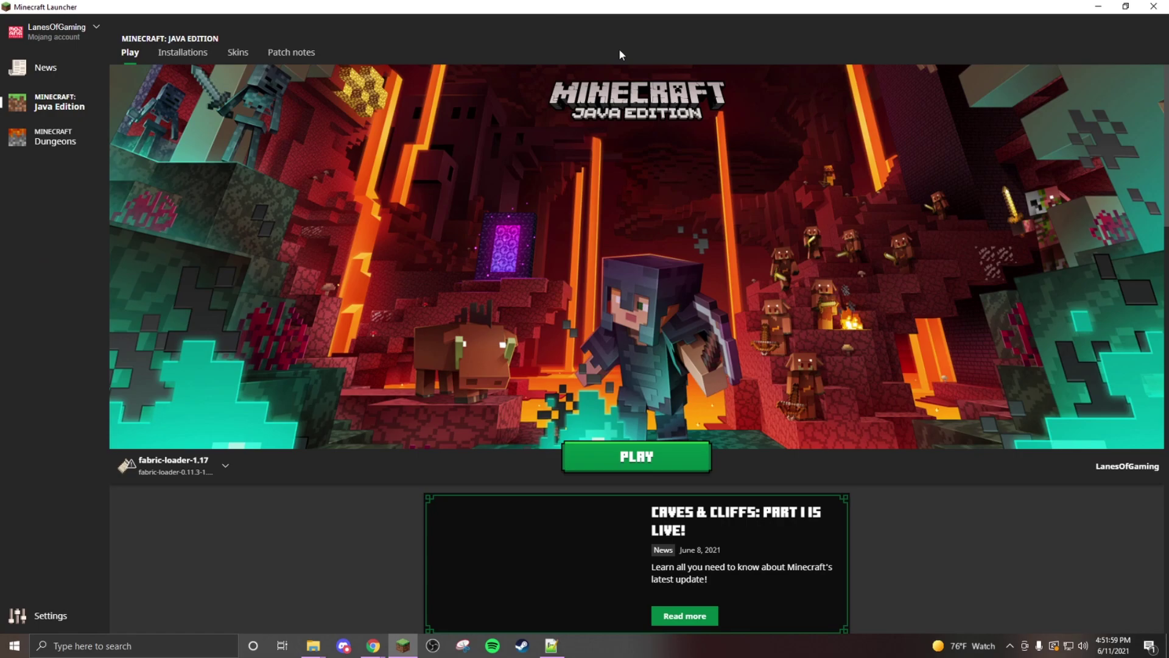
drag(864, 7, 920, 59)
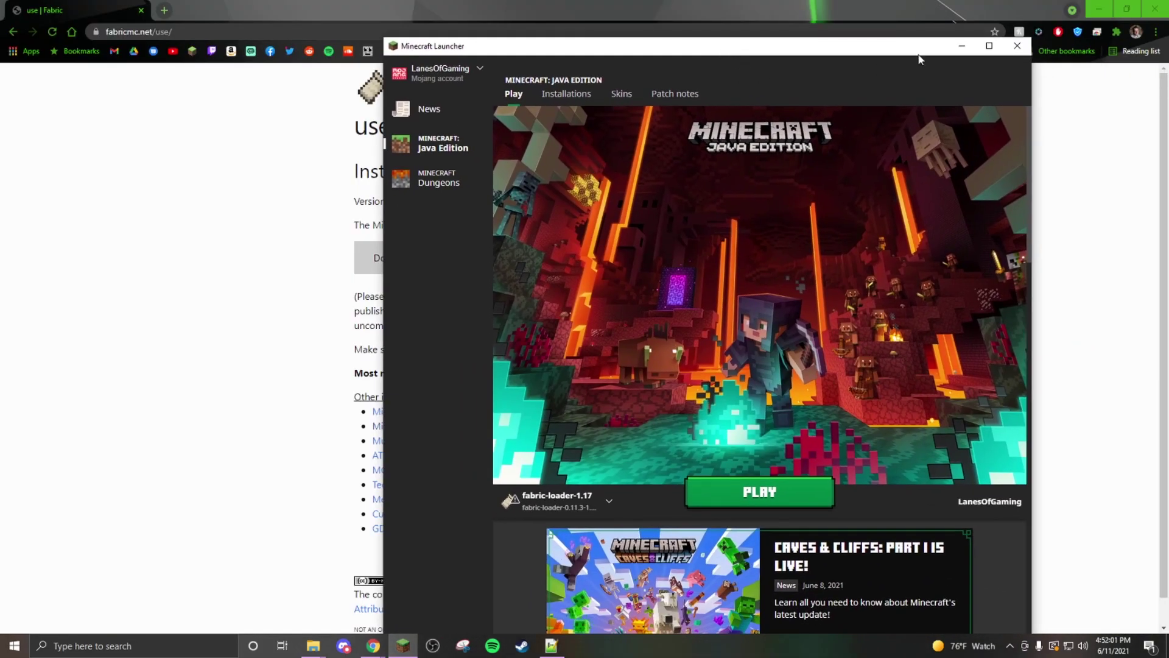
drag(836, 50, 721, 122)
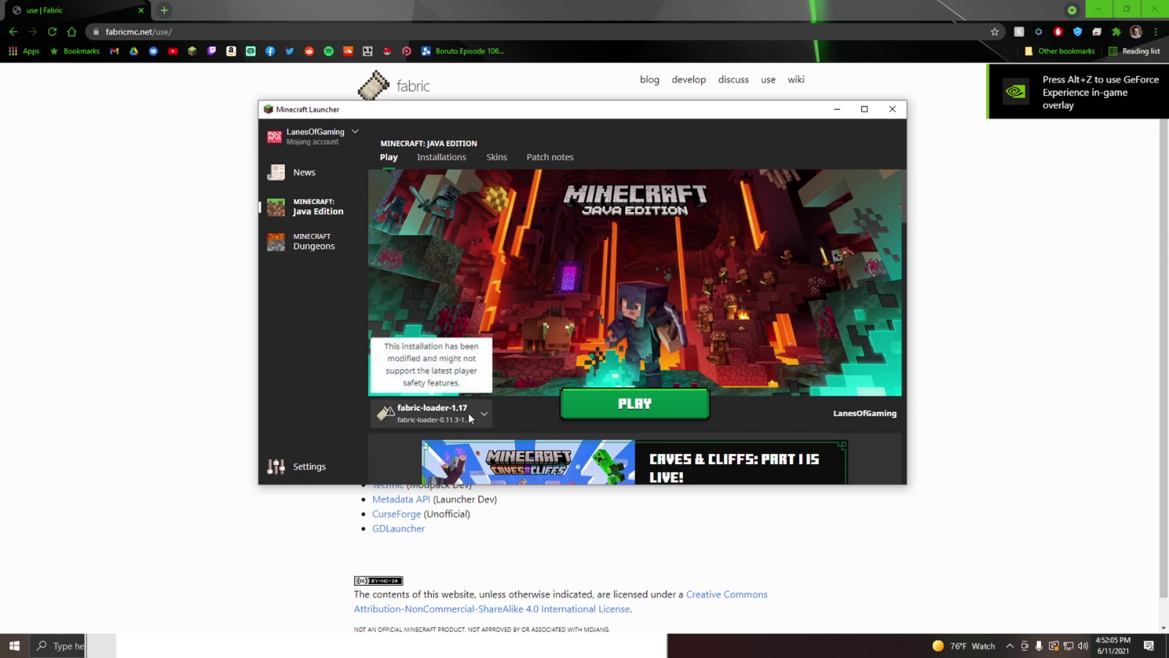
click(451, 411)
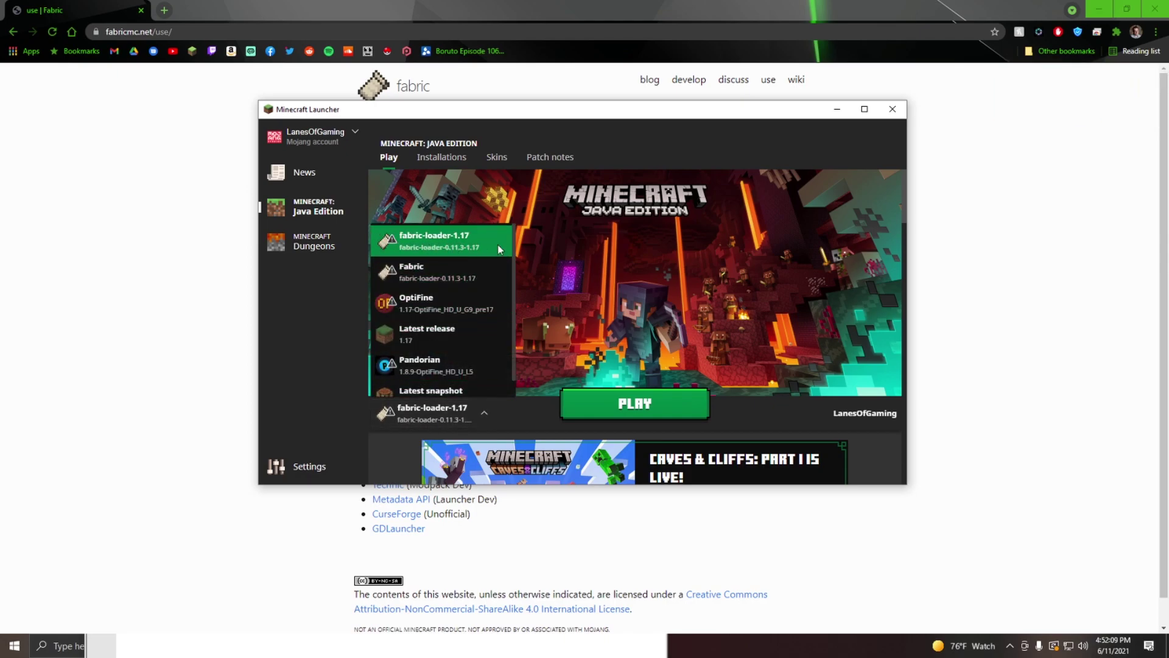
click(531, 416)
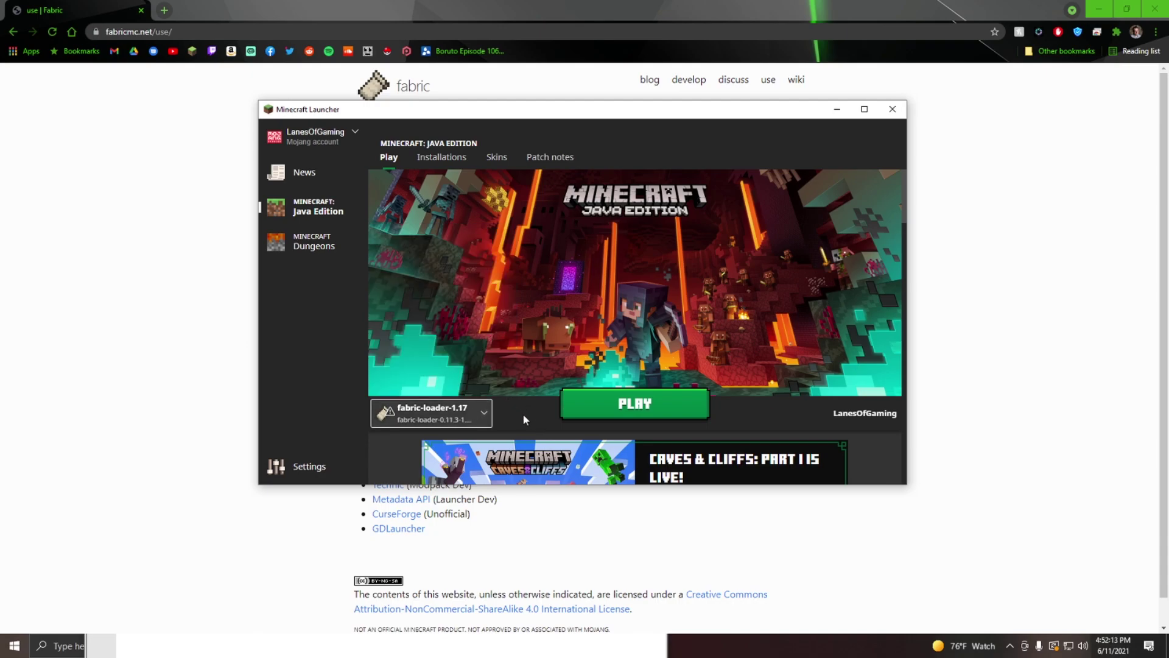
click(443, 415)
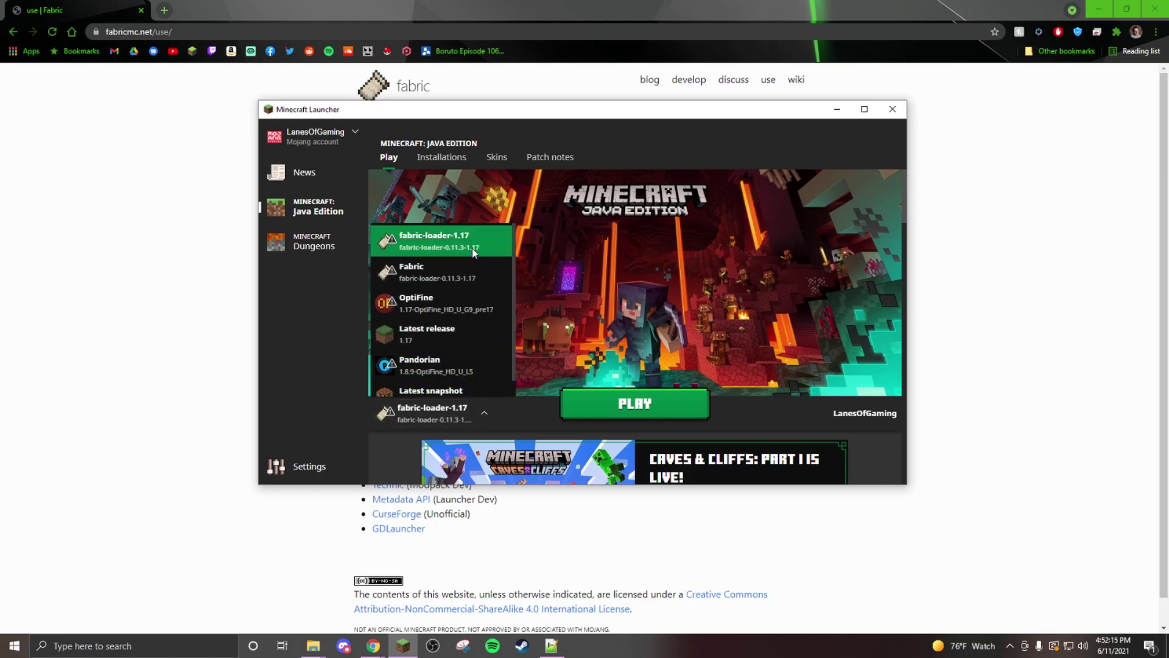
click(528, 391)
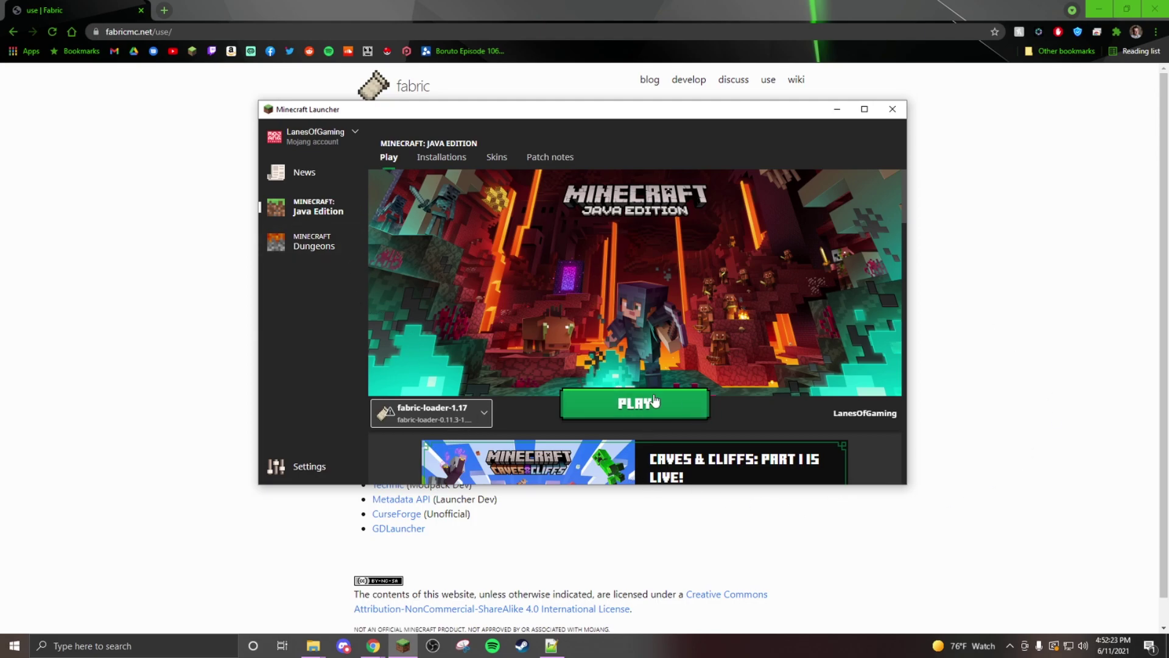
click(434, 408)
click(449, 269)
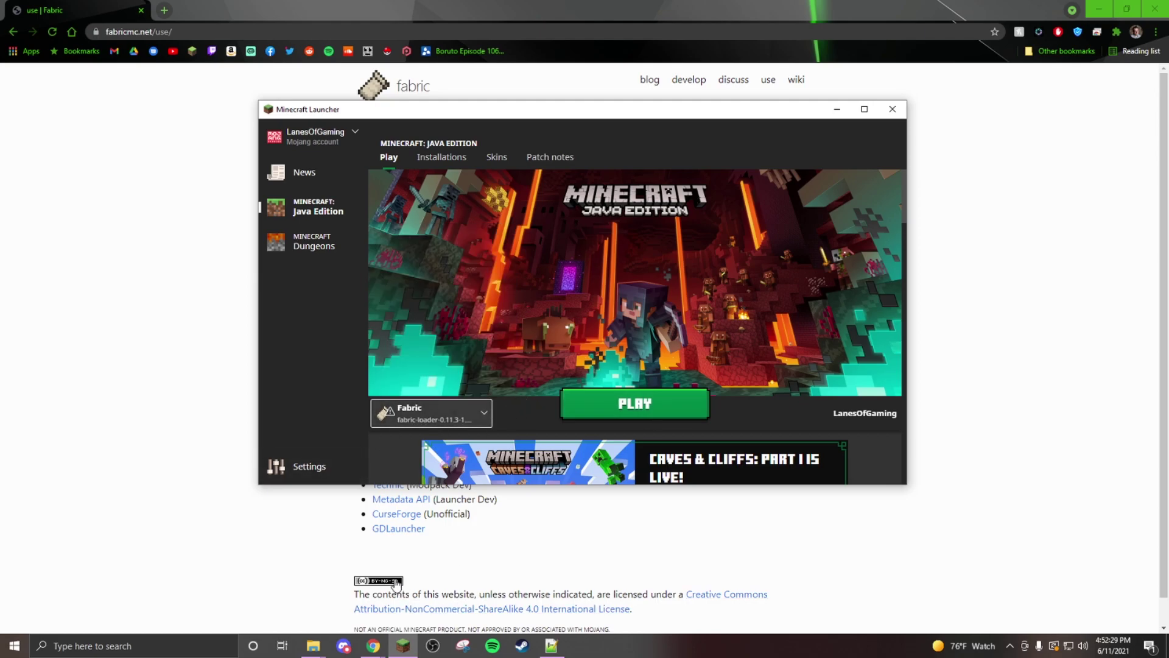
Step: Open the Roaming application data folder by searching Windows for %appdata%
click(108, 644)
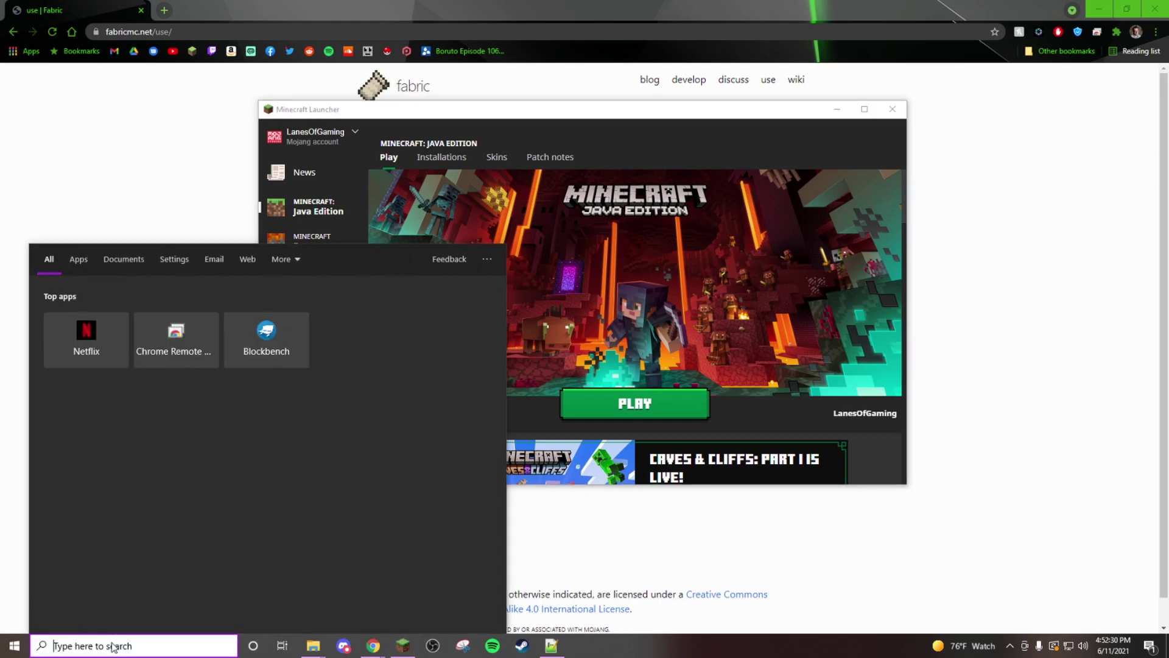
text(%appdata)
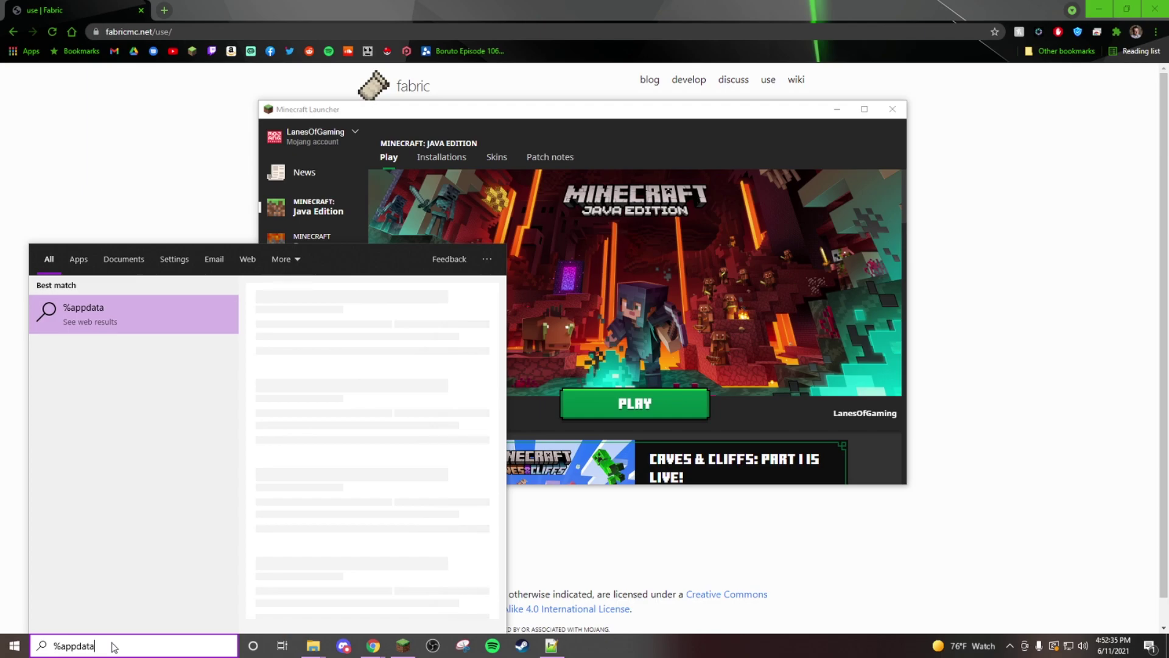
text(%)
key(Return)
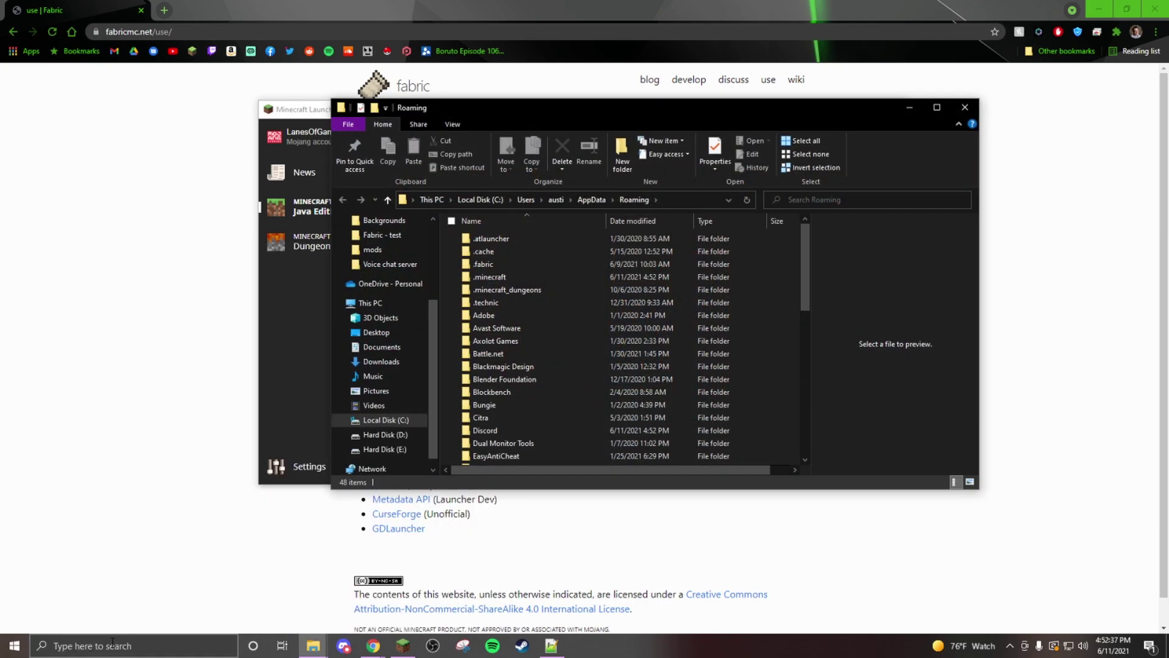
Step: Open the .minecraft folder and look through its subfolders for a mods folder
double_click(501, 279)
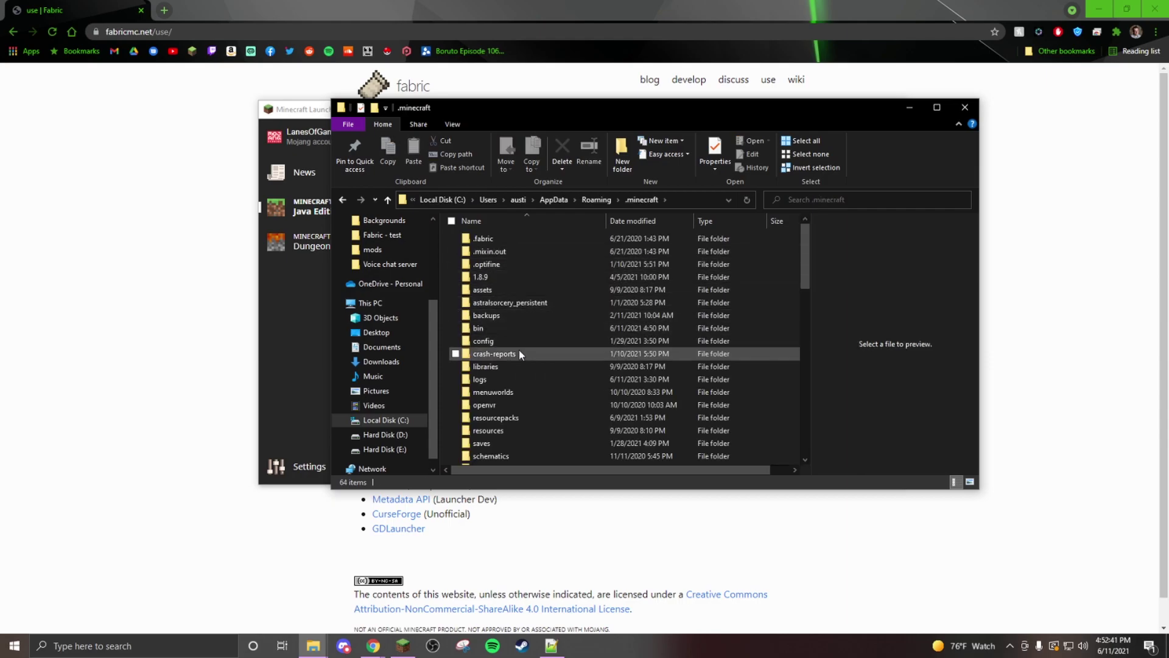
scroll(497, 399, down, 2)
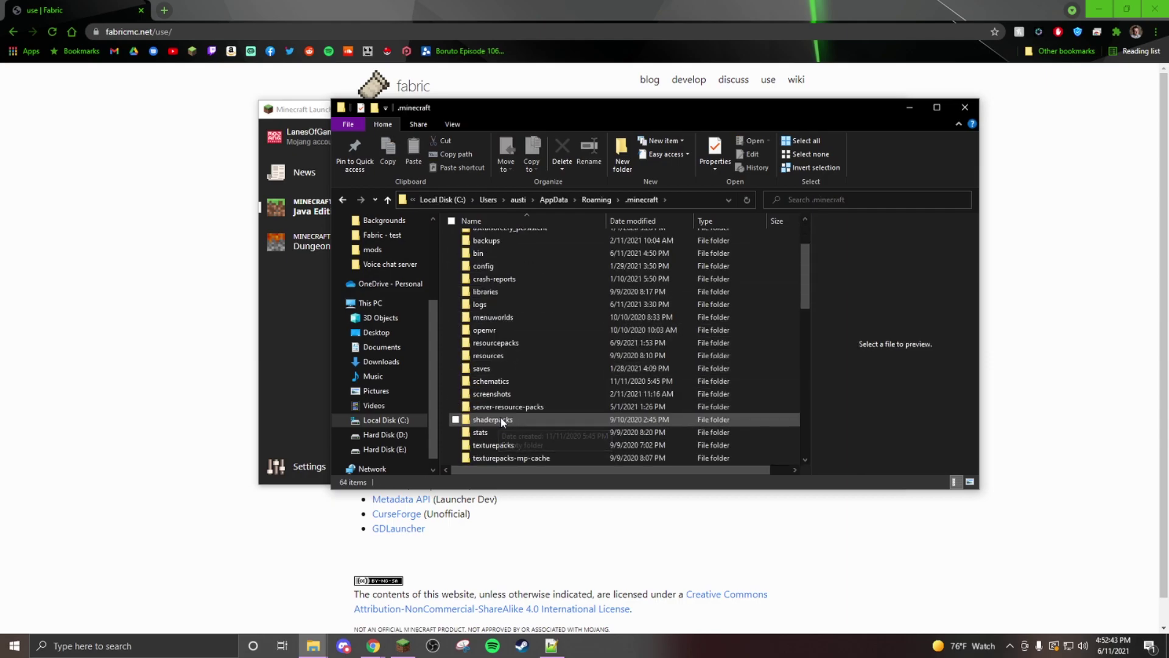
scroll(498, 389, down, 3)
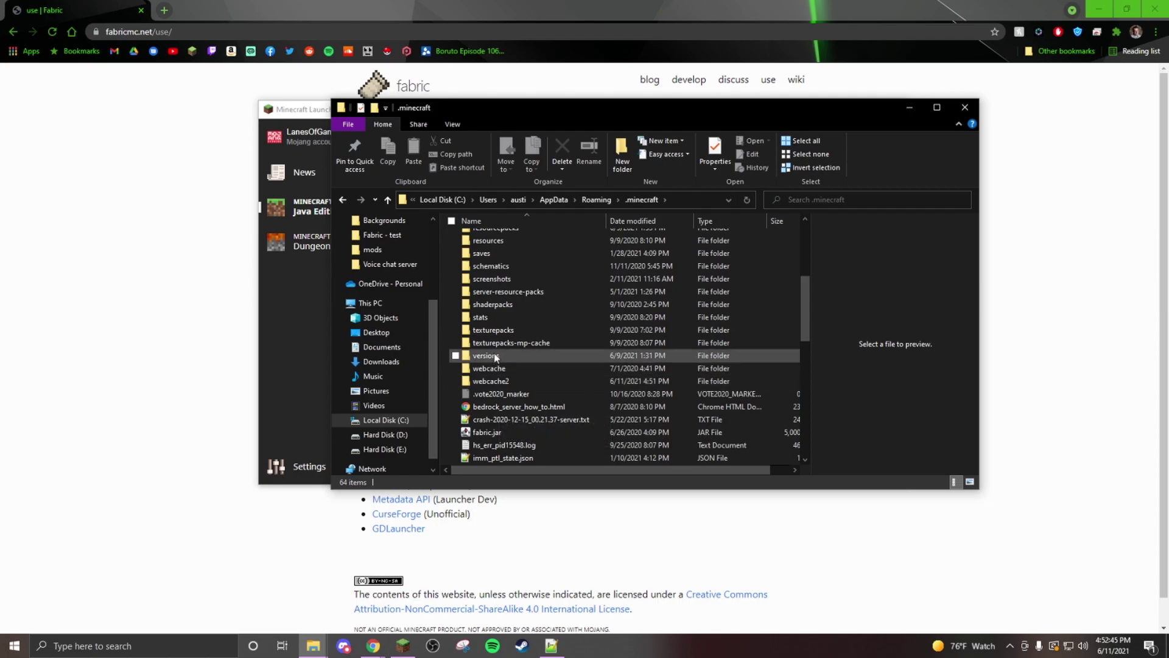
scroll(497, 358, up, 4)
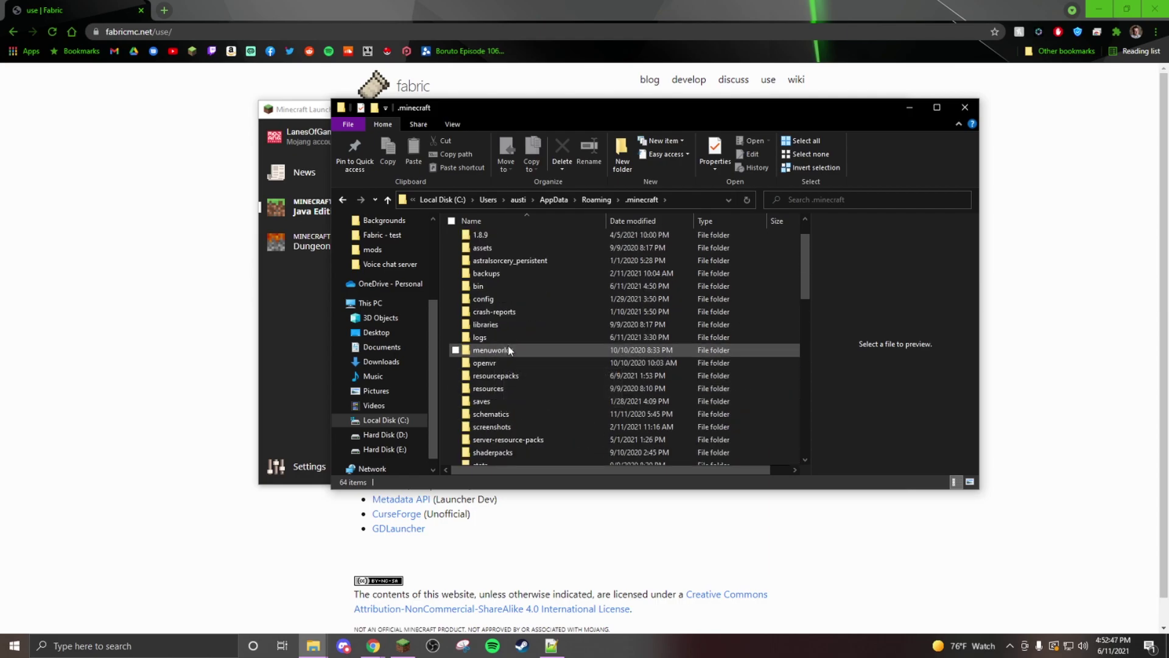
scroll(504, 332, up, 1)
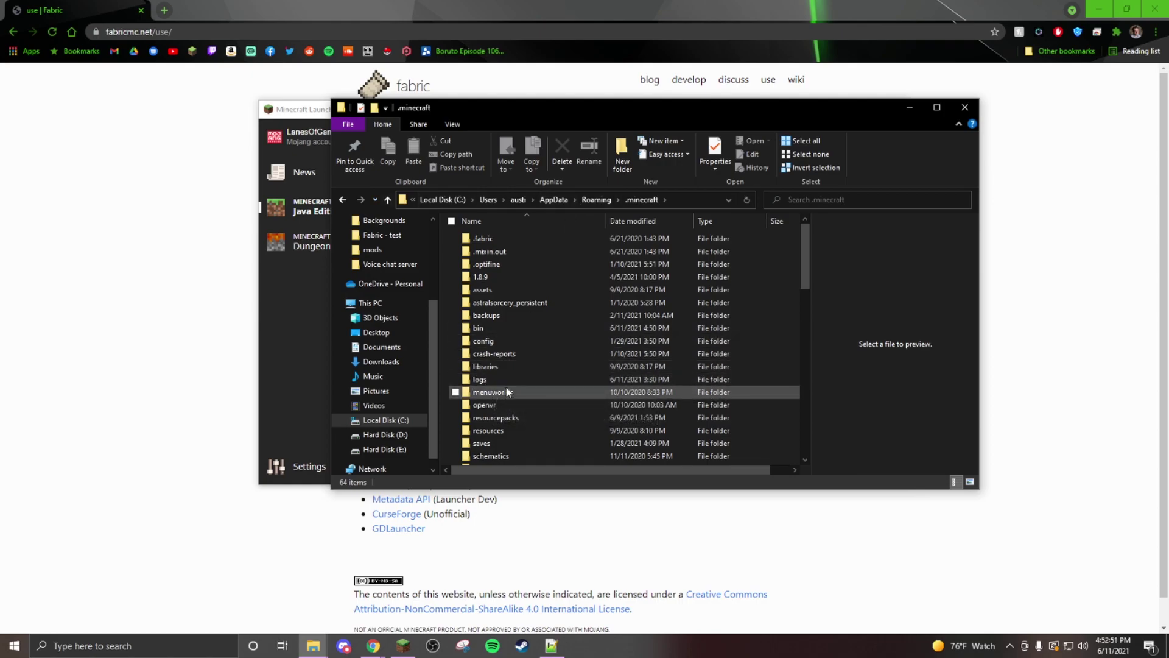
right_click(447, 393)
Step: Return to the Roaming folder and open the mods folder inside .fabric
click(597, 199)
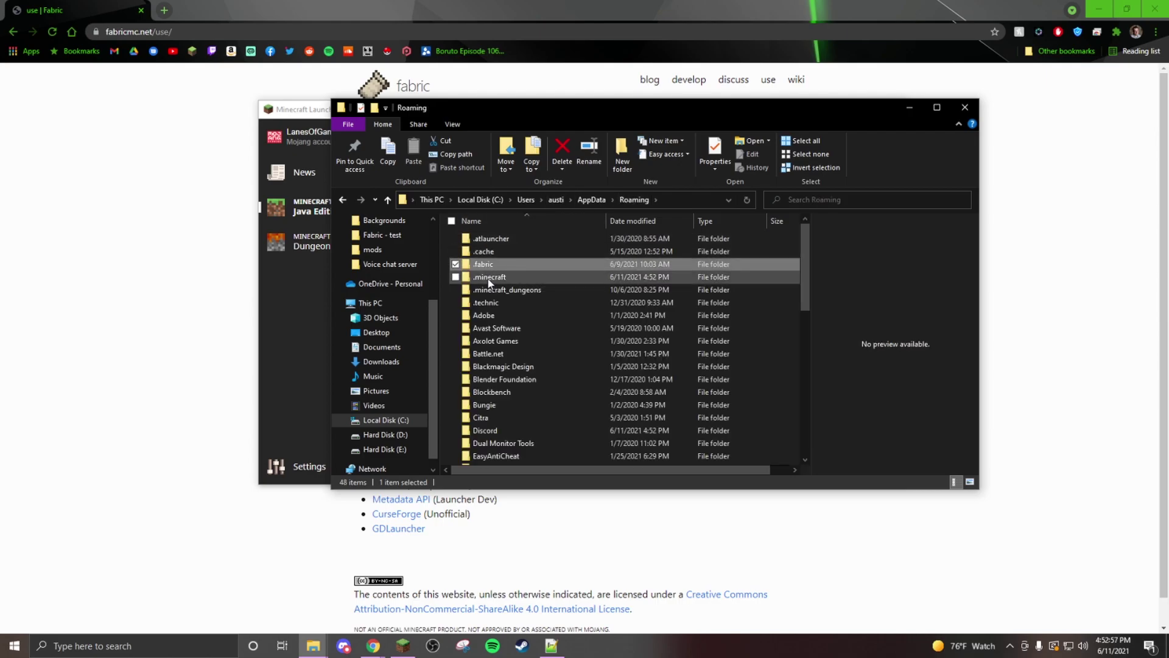
double_click(485, 266)
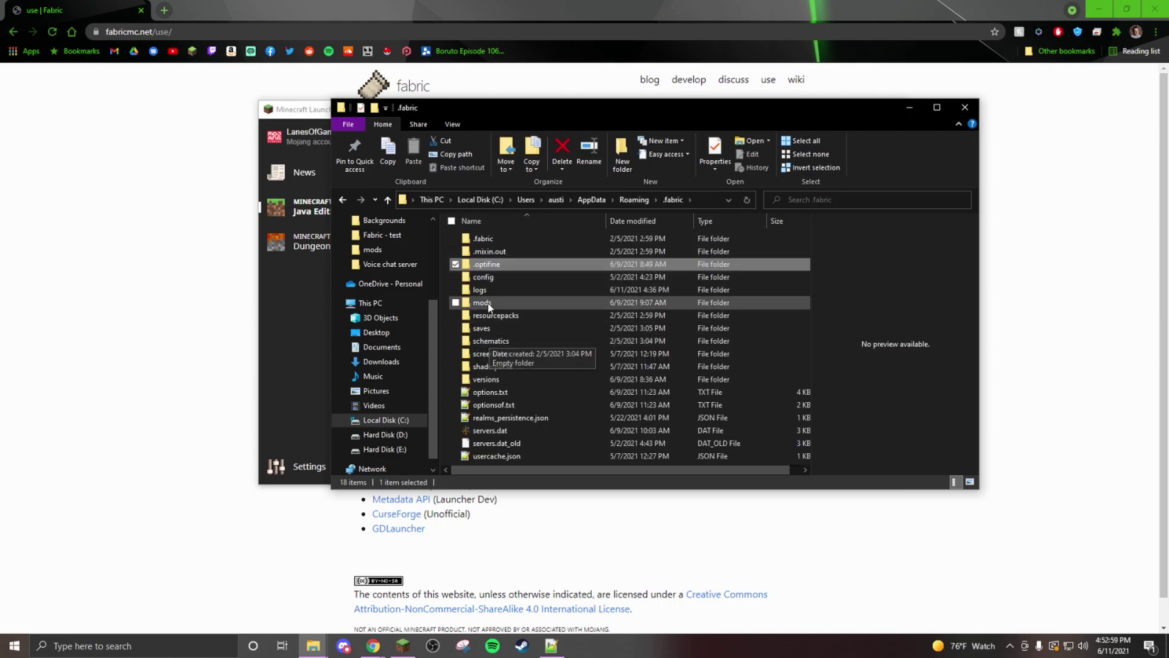
click(487, 305)
double_click(488, 304)
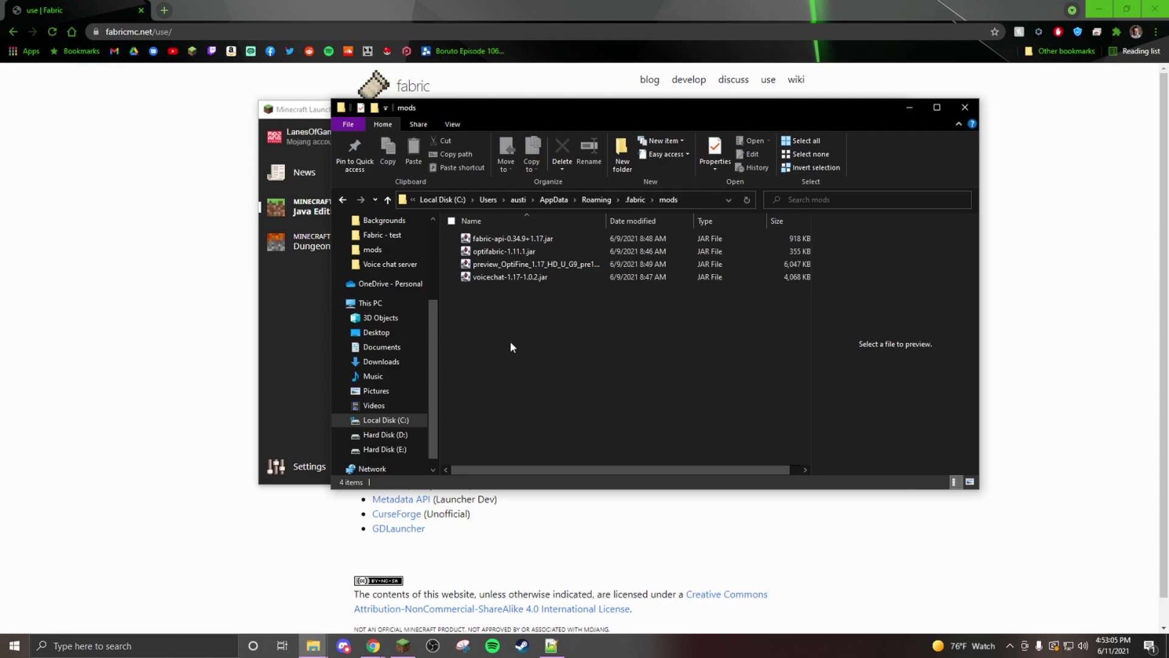
Step: Look over all the JAR files in the mods folder, including voicechat-1.17-1.0.2.jar
drag(510, 341, 481, 240)
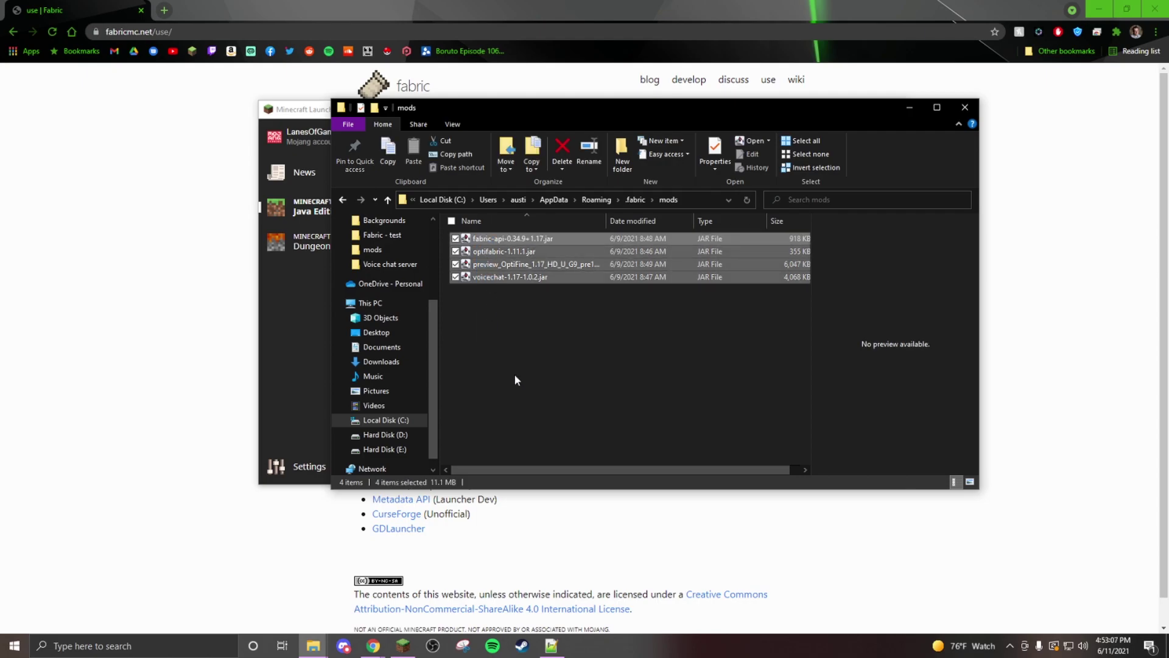
click(570, 377)
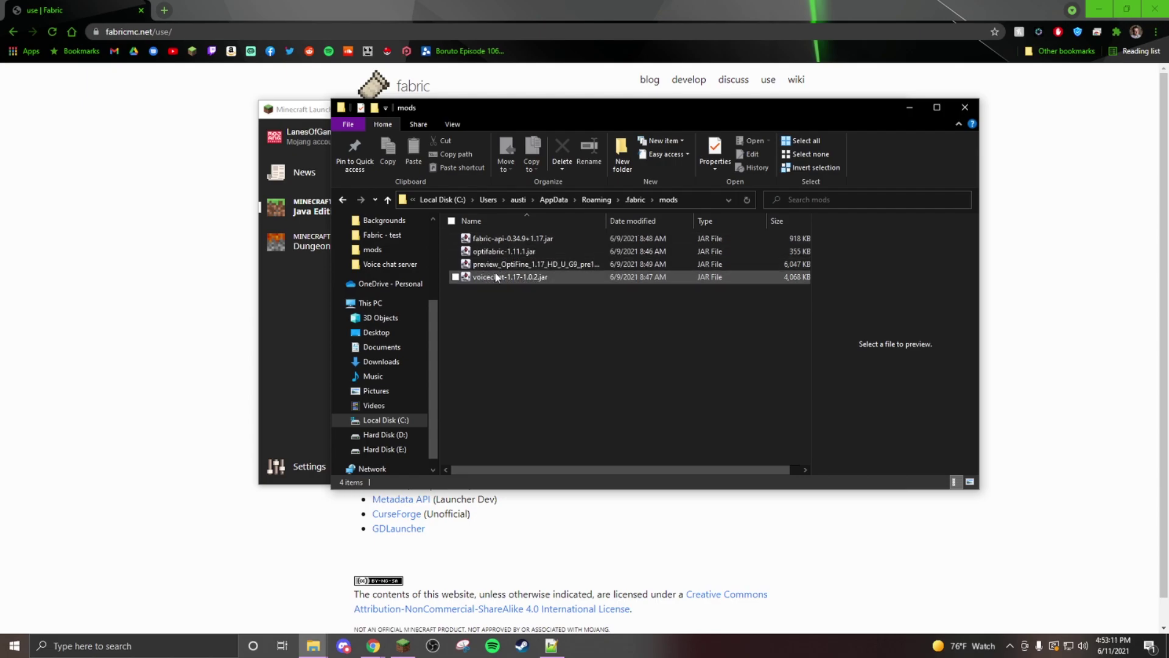
click(530, 279)
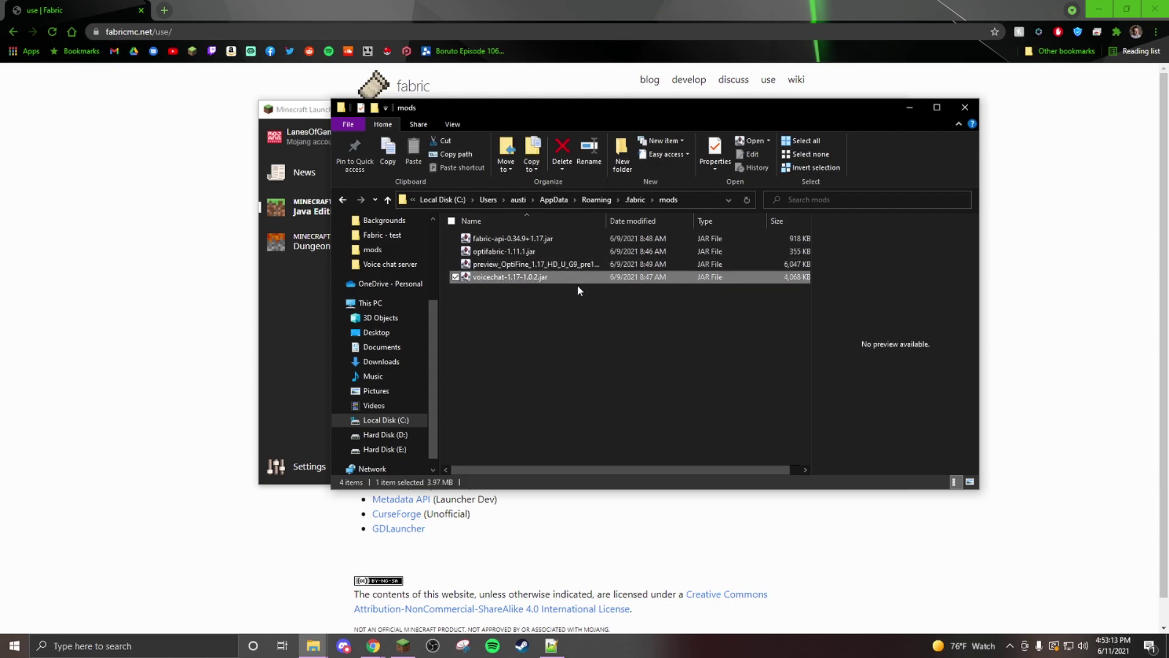
click(553, 382)
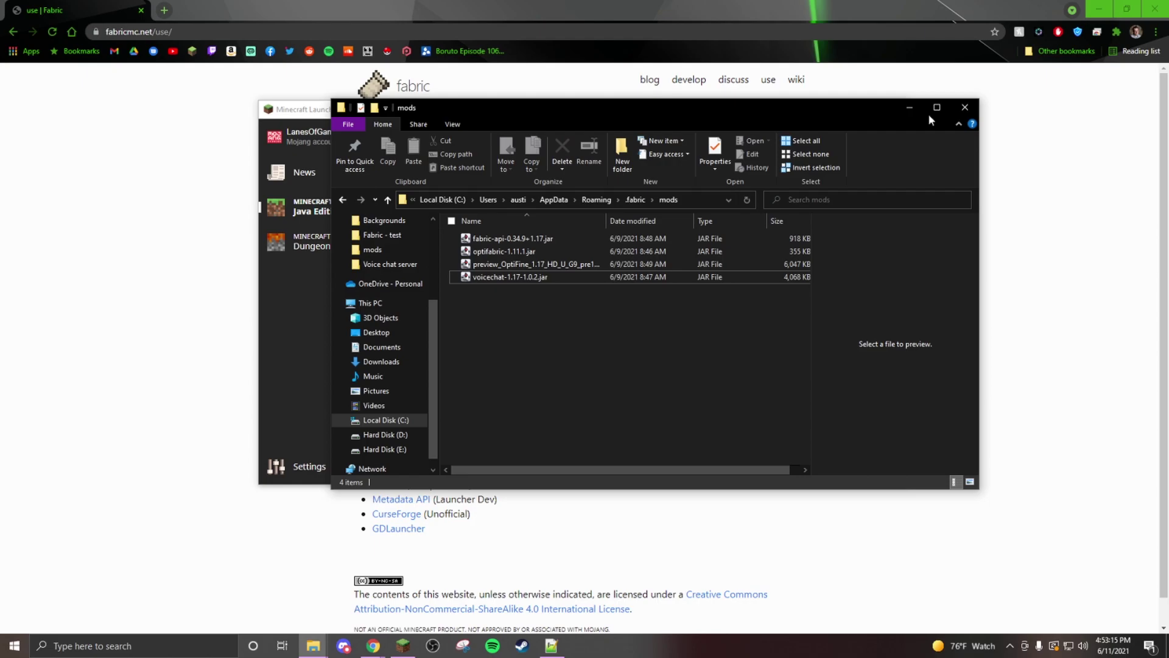
Step: Close the mods folder and launch Minecraft with the Fabric installation based on fabric-loader-0.11.3-1.17
click(966, 108)
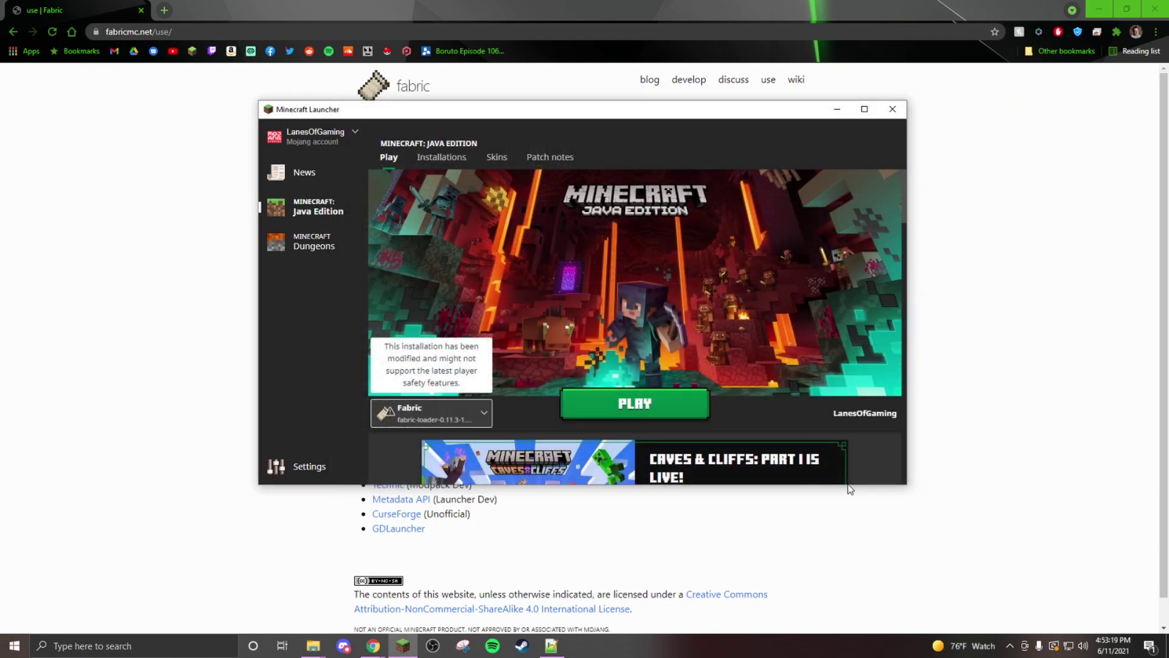
click(466, 409)
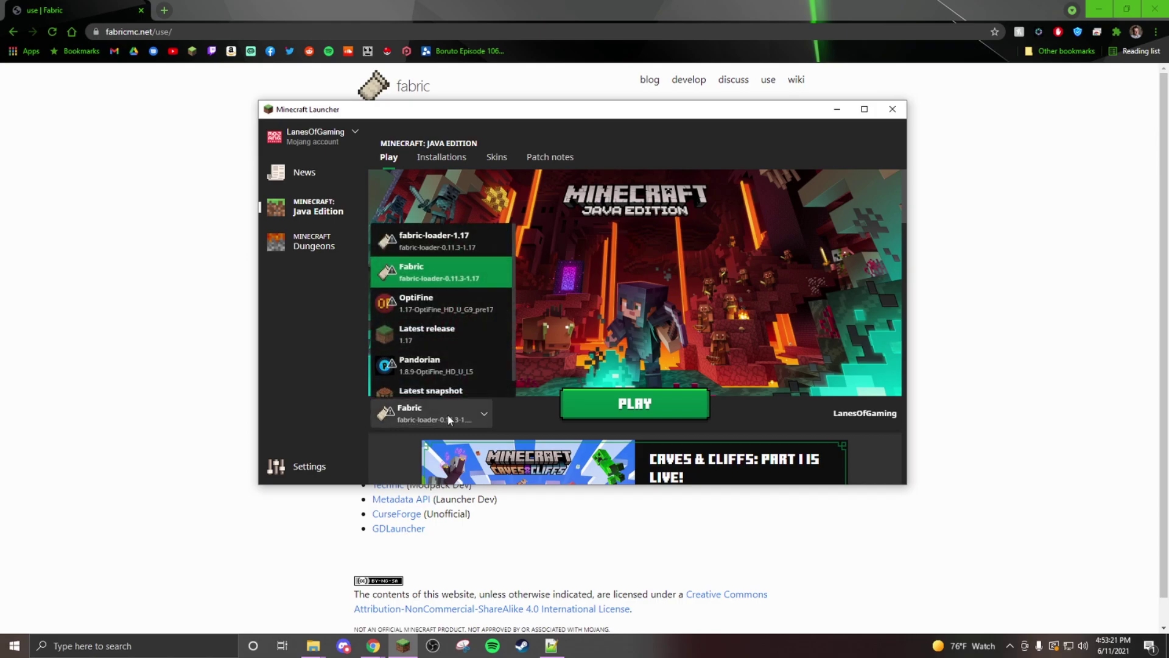
click(448, 419)
click(632, 401)
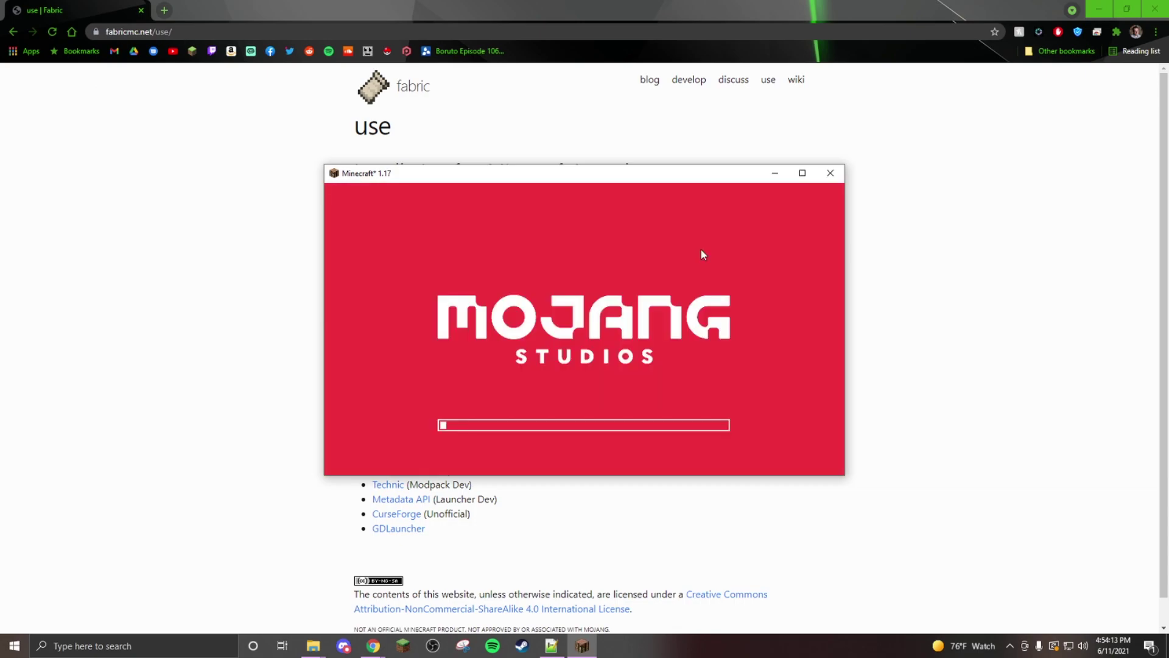
Step: Maximize the Minecraft 1.17 game window and join a saved multiplayer server
click(802, 174)
click(803, 173)
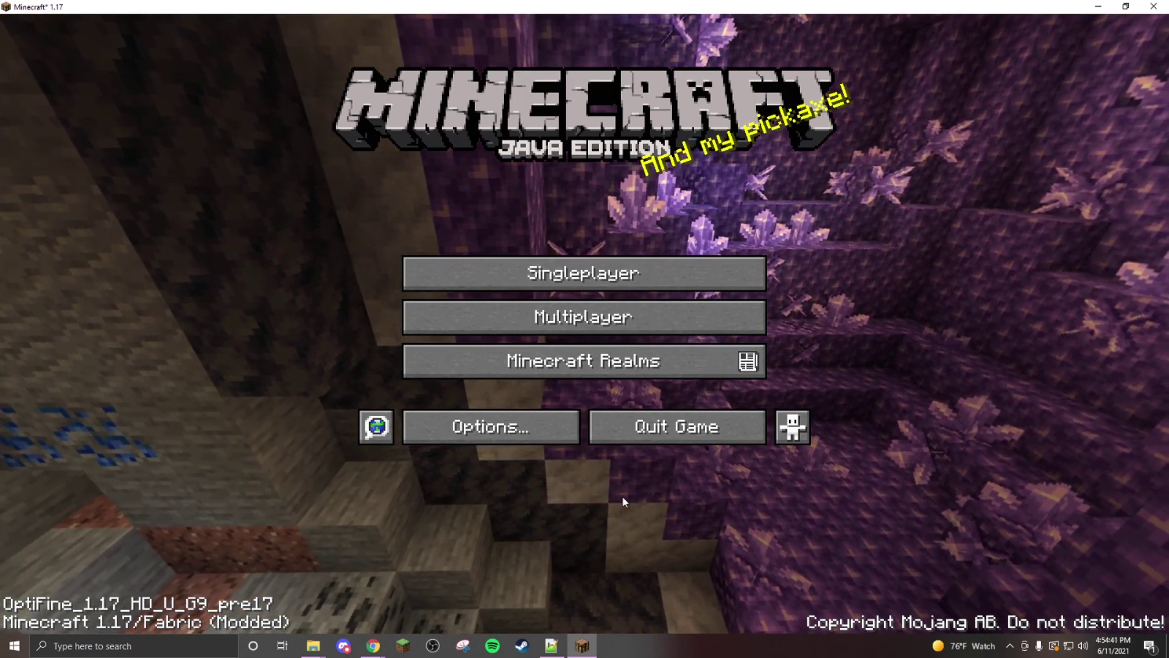
click(738, 316)
click(356, 114)
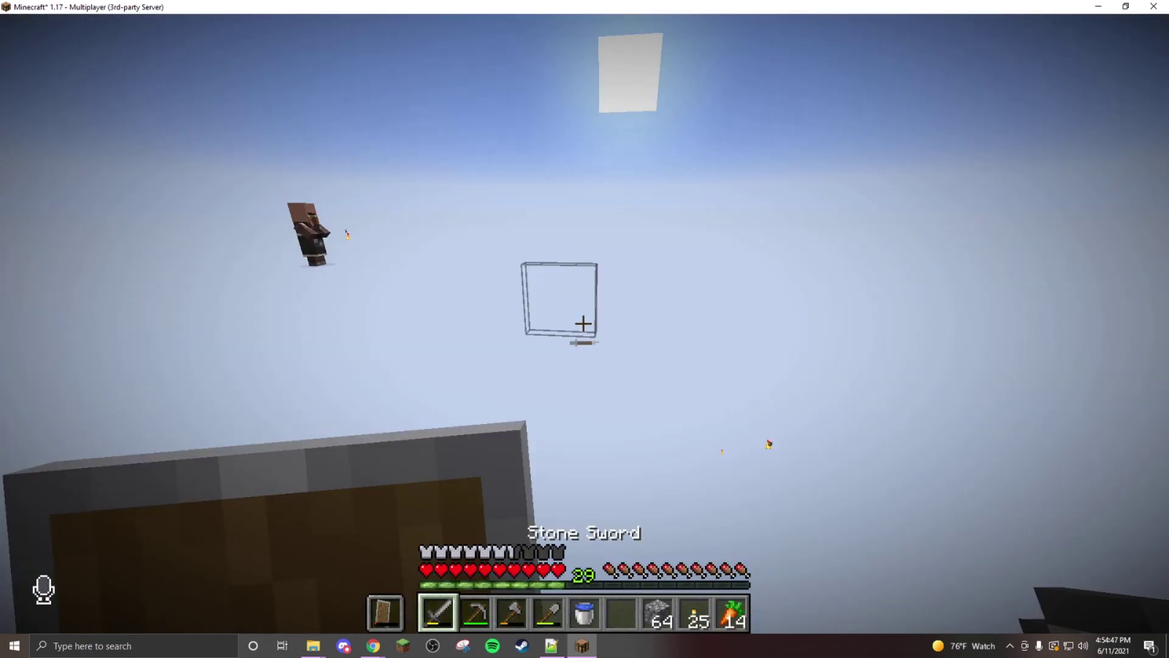
Step: Cycle the camera between first-person and third-person perspectives to view the player character from the front
key(F5)
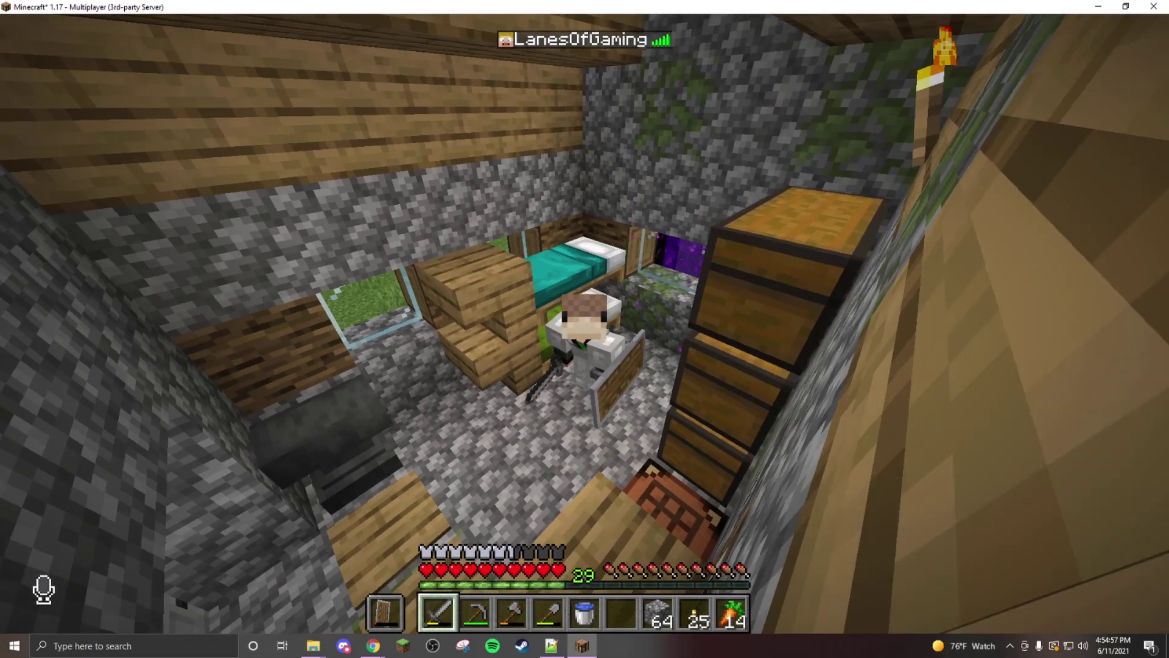
key(F5)
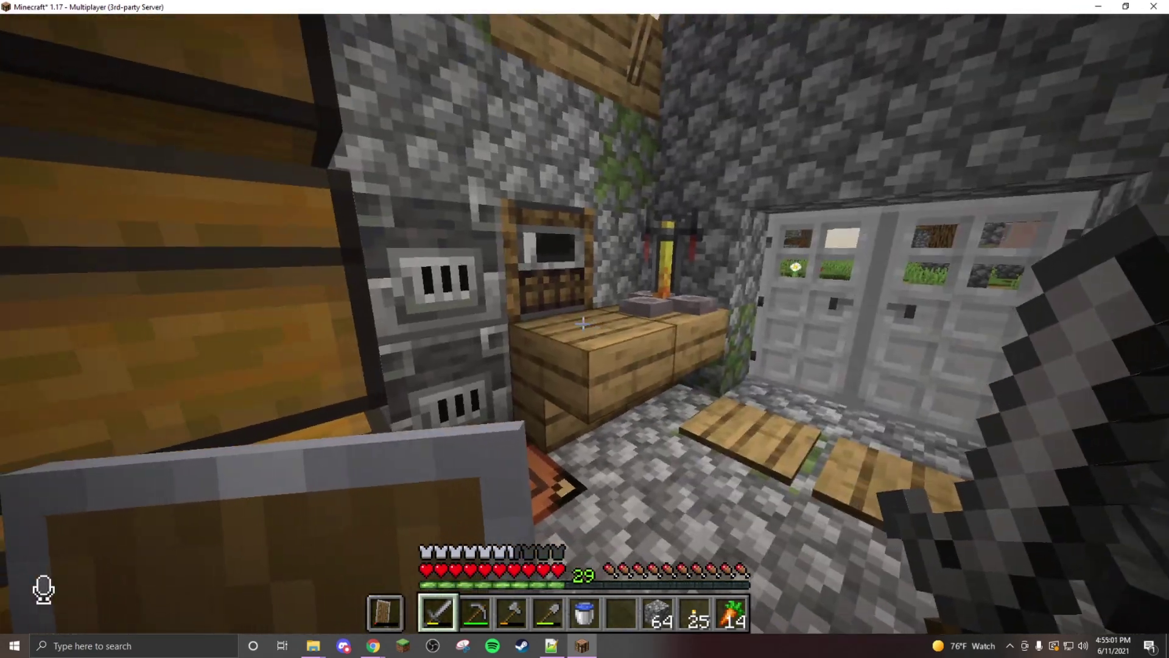
key(F5)
key(F5)
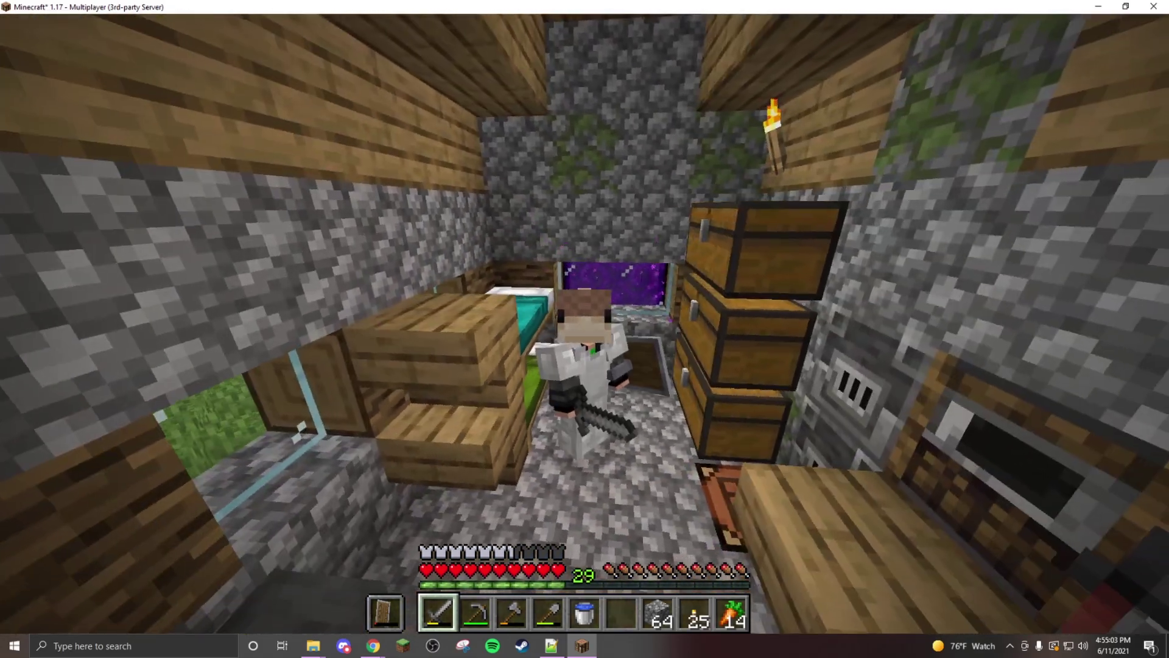